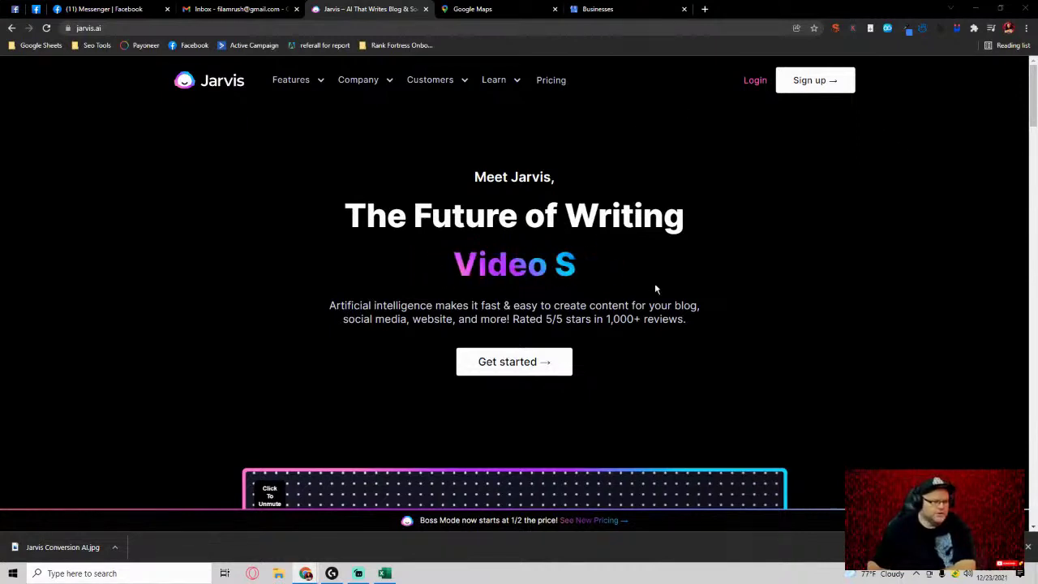
Log in to Jarvis, compare the businesses and Maps pages, and filter templates to Google.
click(755, 81)
click(607, 8)
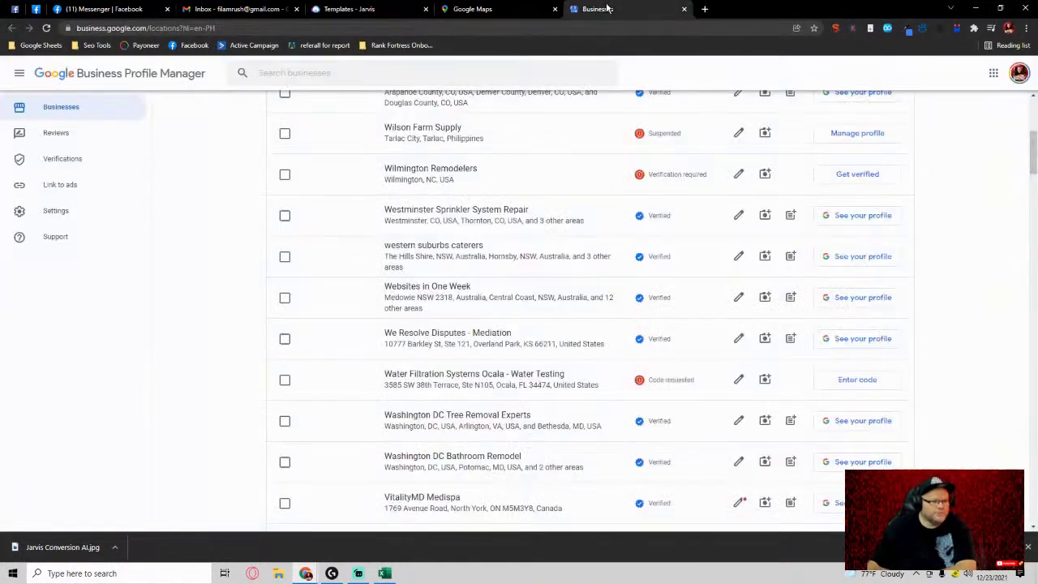
click(359, 8)
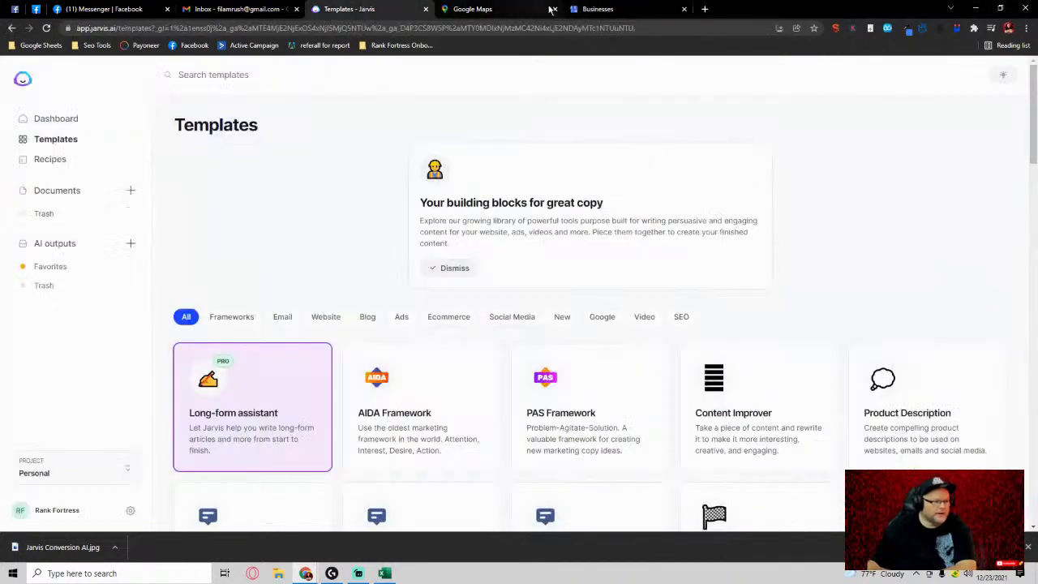
click(600, 8)
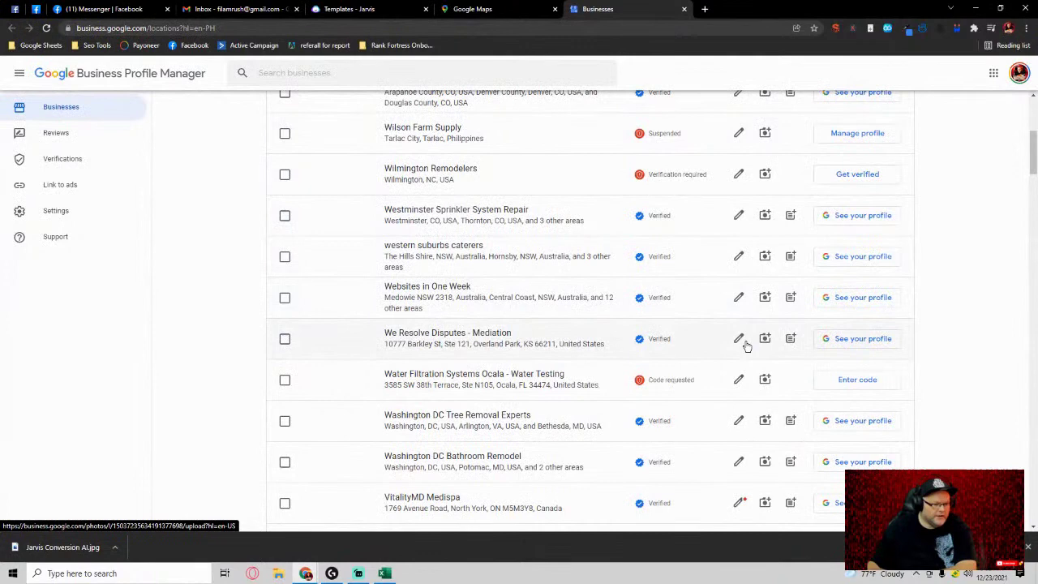
click(515, 8)
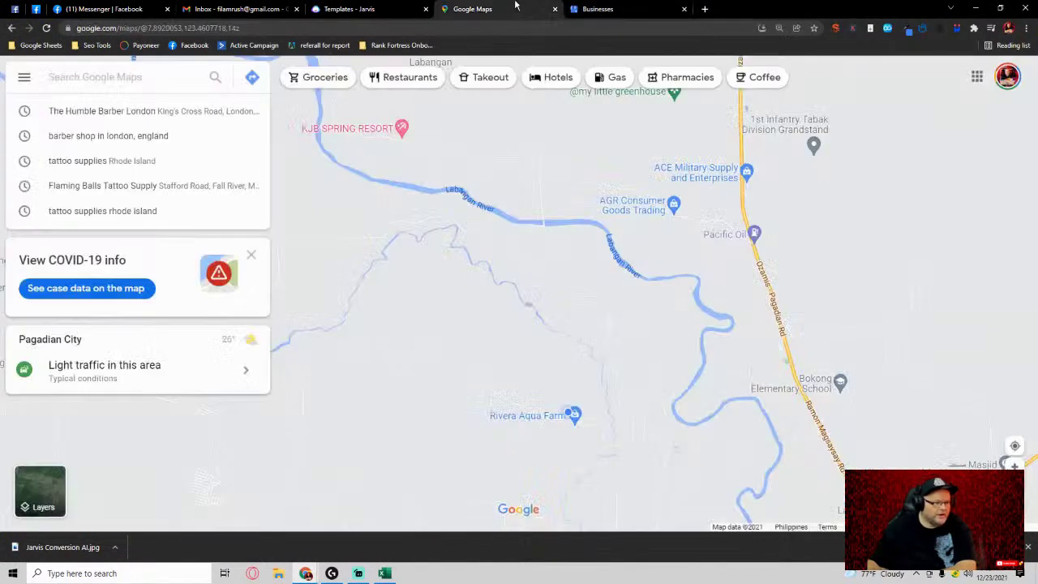
click(355, 7)
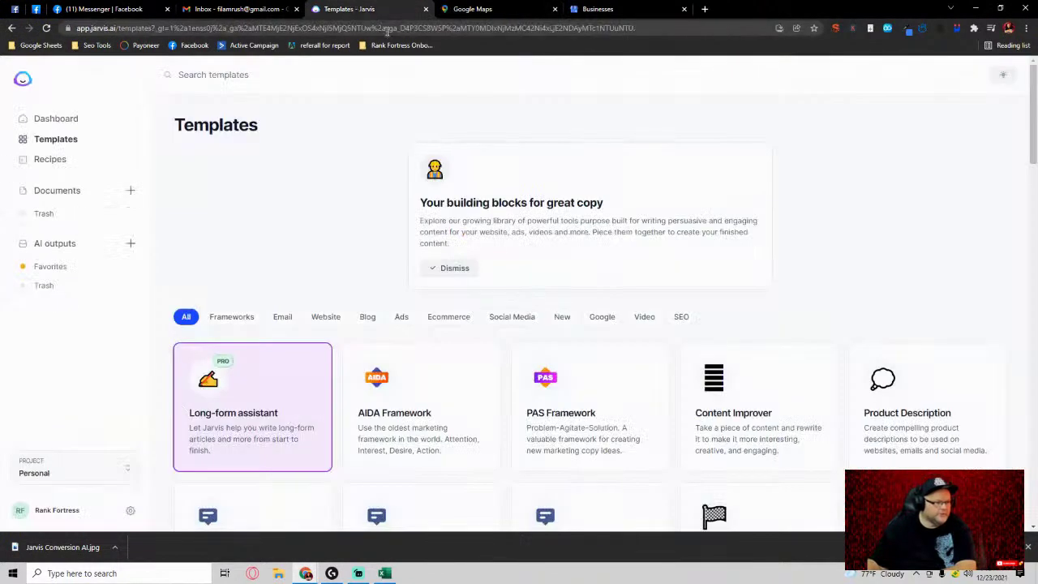
click(462, 7)
click(376, 8)
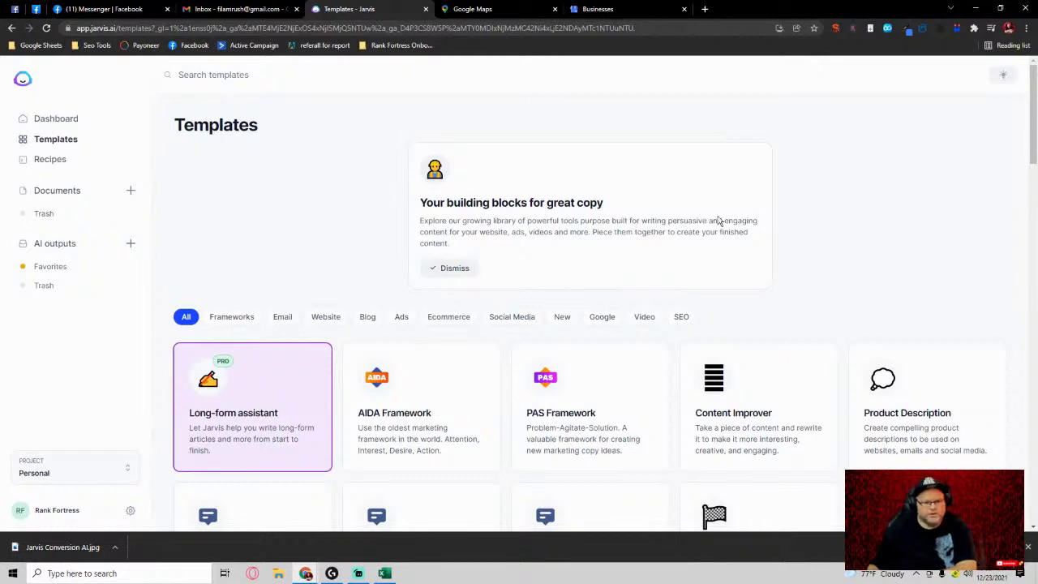
click(601, 317)
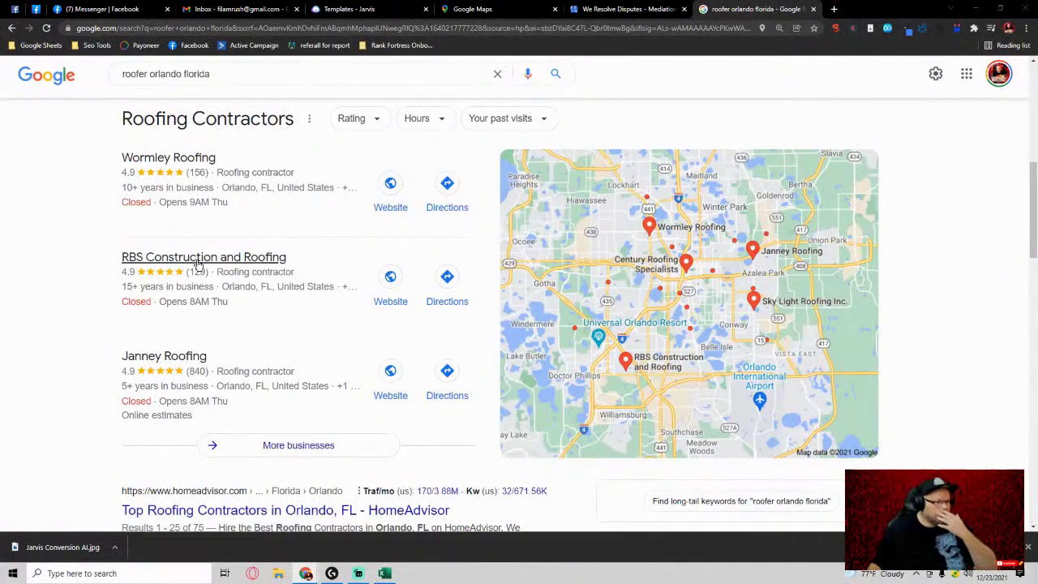
Open RBS Construction and Roofing's 129 Google reviews (4.9 stars) and scroll through them.
click(263, 293)
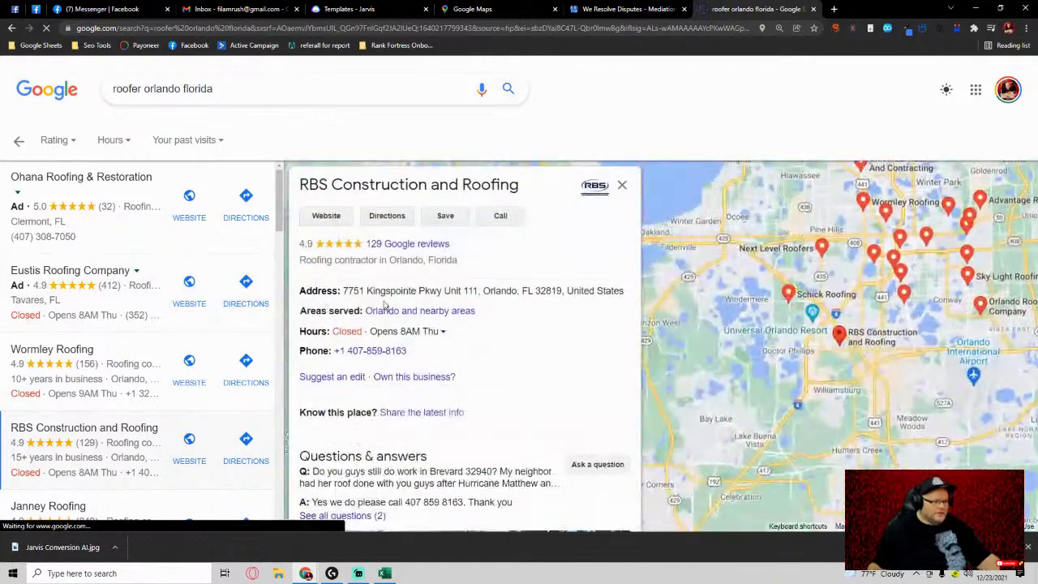
click(433, 243)
scroll(493, 349, down, 5)
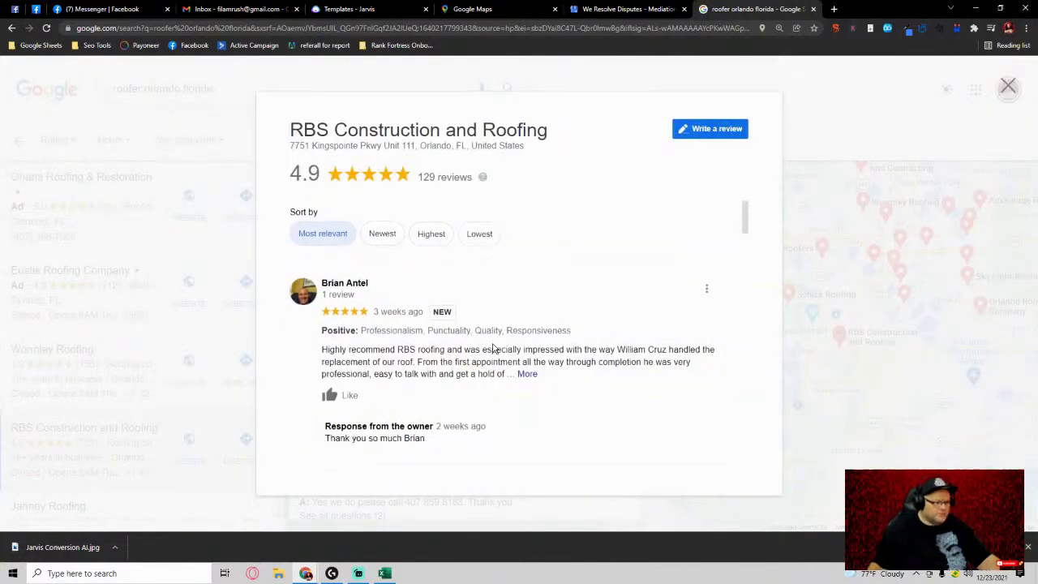
scroll(381, 275, down, 2)
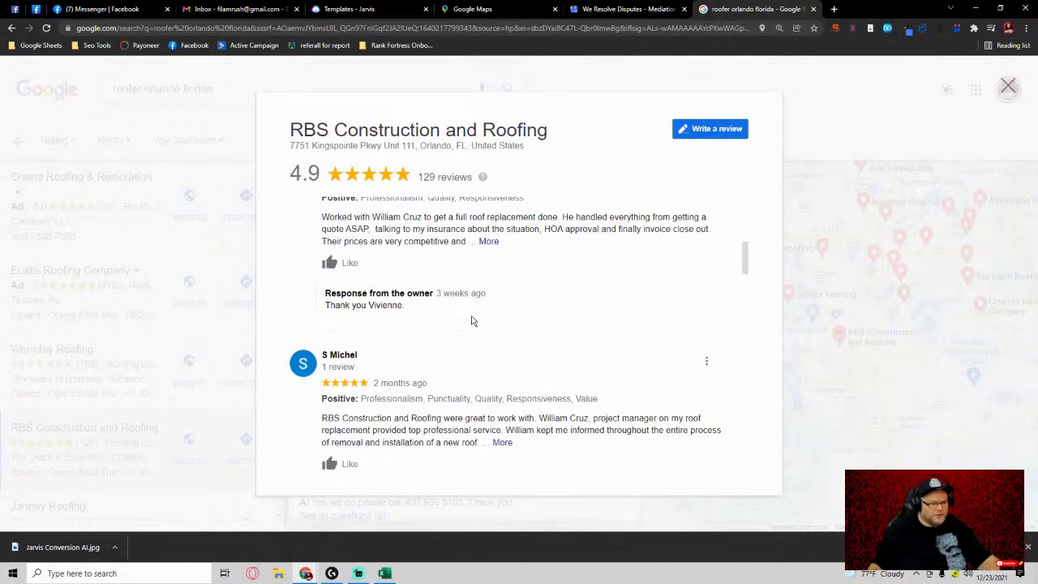
scroll(577, 326, down, 2)
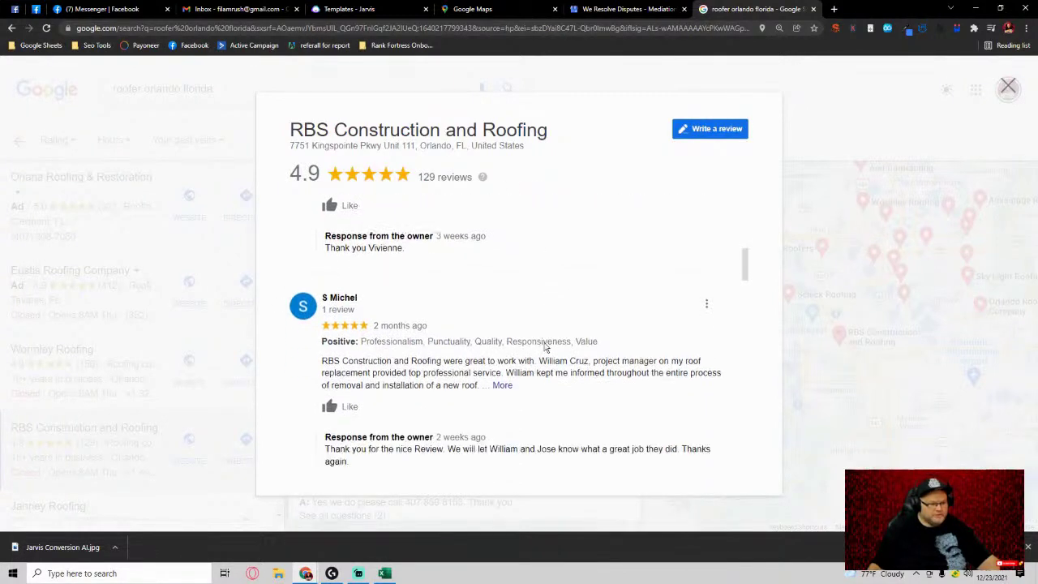
scroll(503, 336, down, 3)
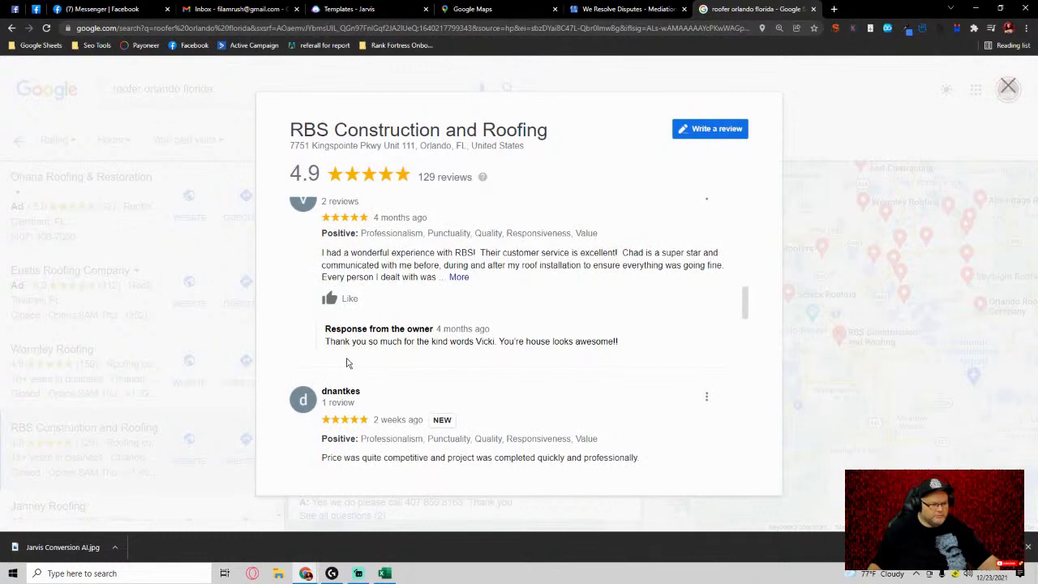
scroll(519, 365, up, 8)
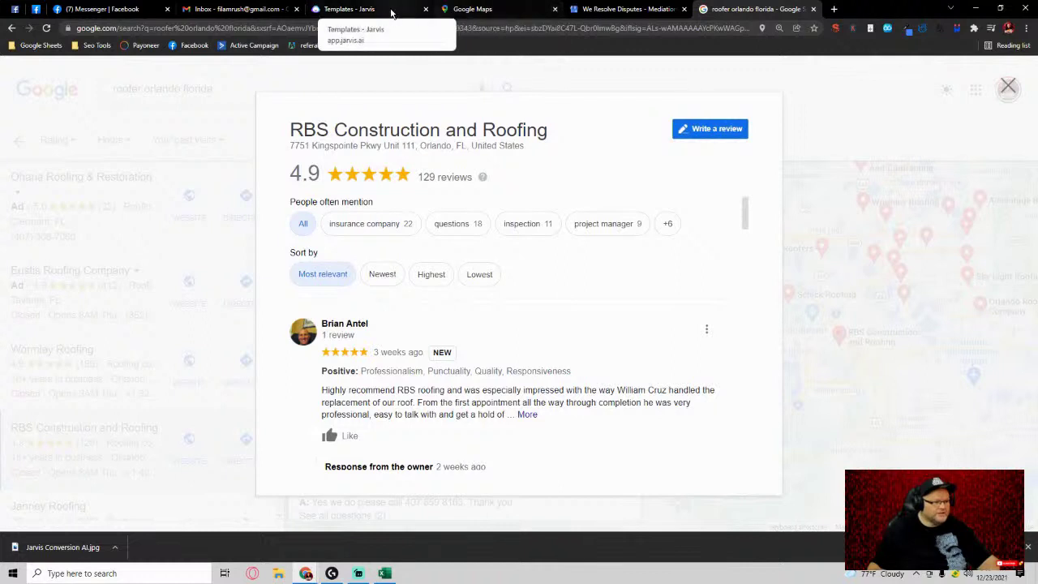
Search the Jarvis templates for 'revi' and open the Review Responder template.
click(365, 10)
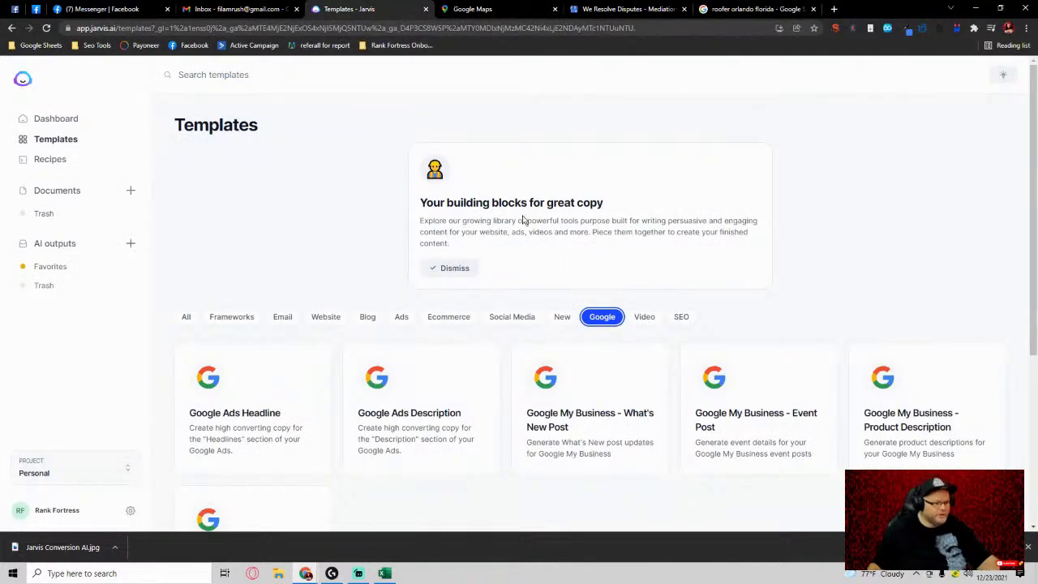
click(47, 140)
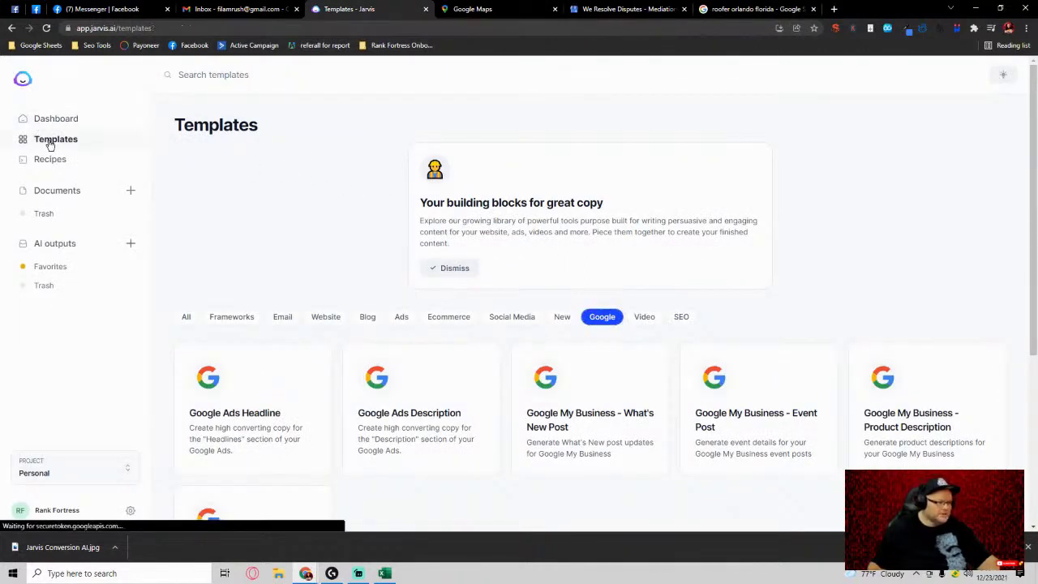
click(259, 79)
text(revi)
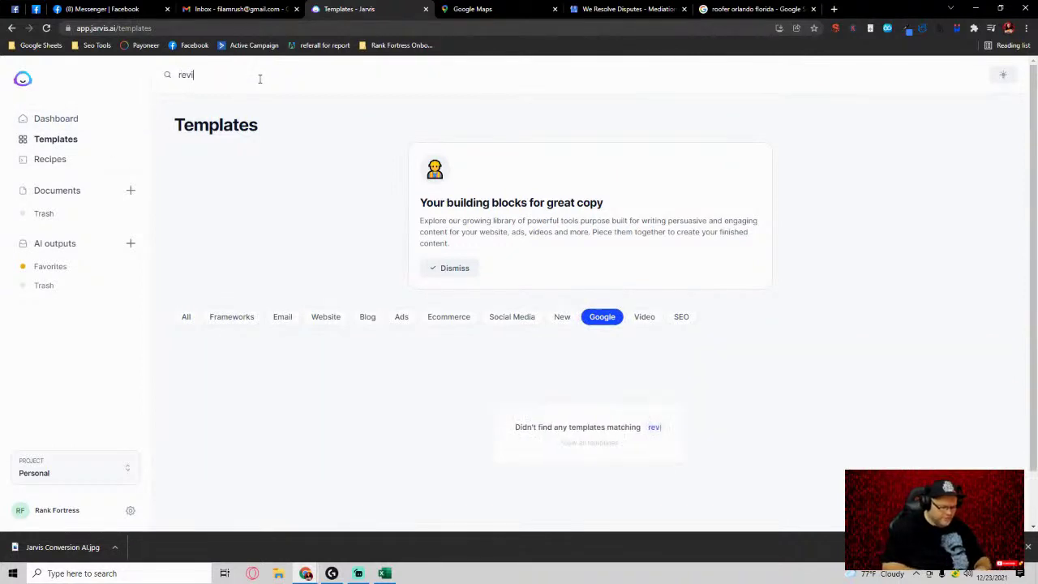
click(61, 122)
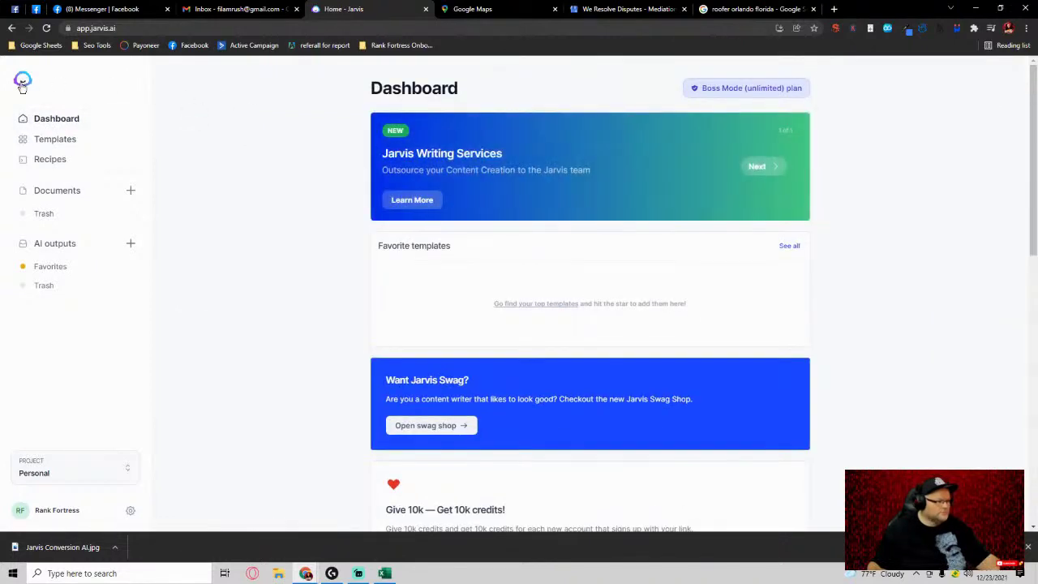
click(52, 141)
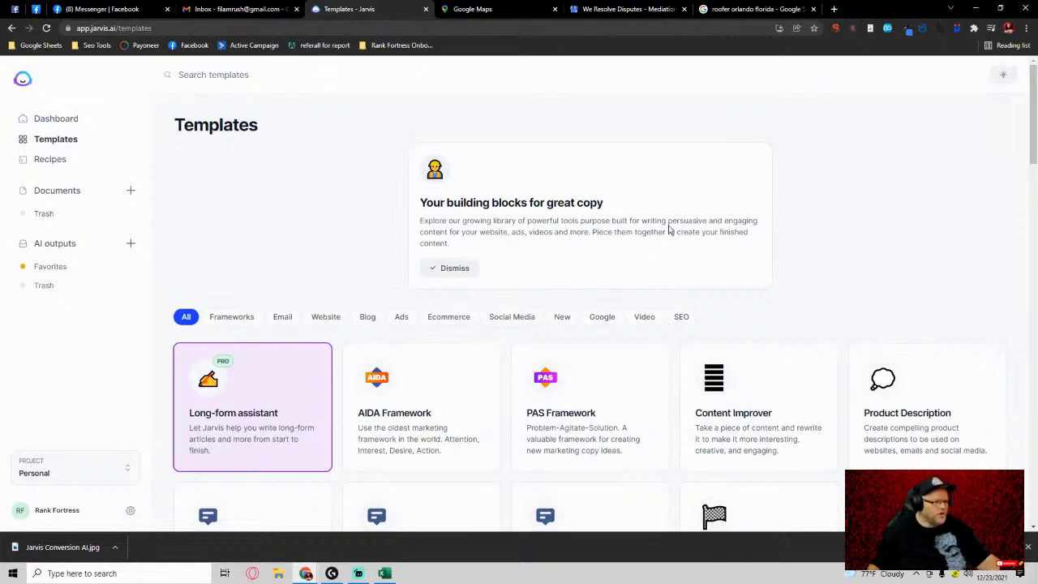
scroll(667, 225, down, 3)
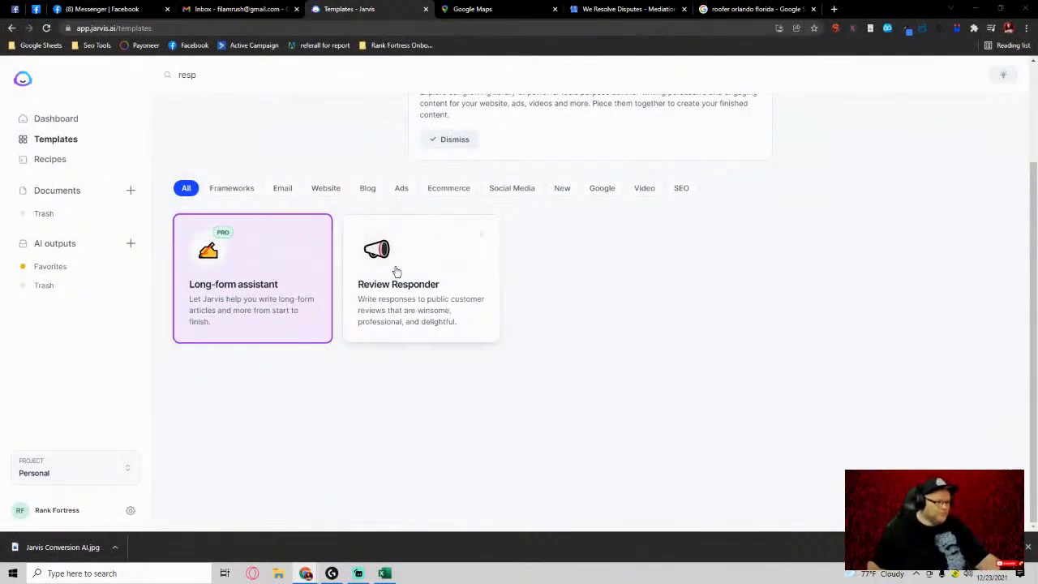
click(398, 283)
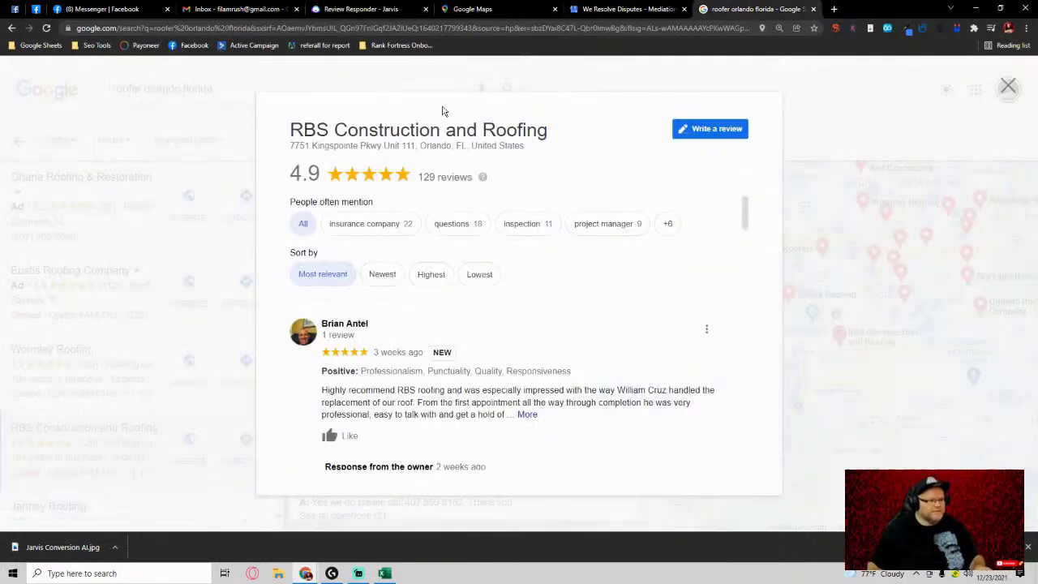
Paste 'RBS Construction and Roofing' into Review Responder's Company/Product Name field.
triple_click(391, 130)
key(ctrl+c)
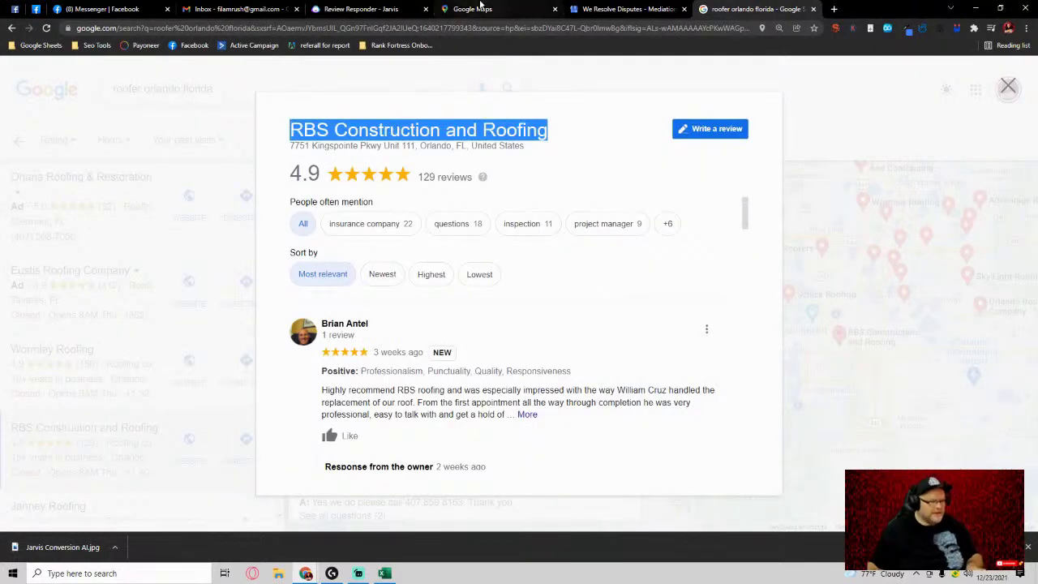
click(364, 9)
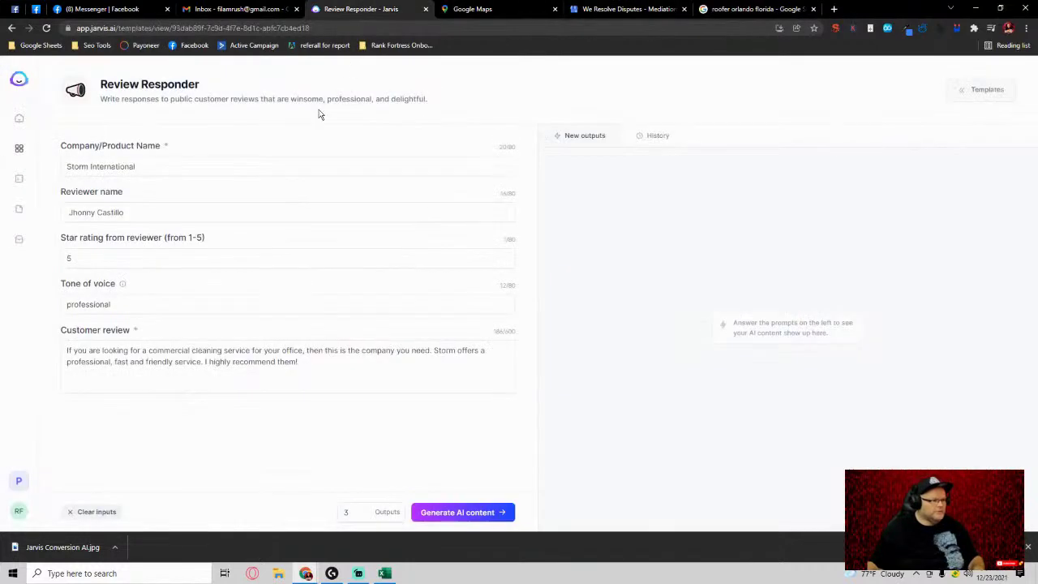
click(278, 160)
key(ctrl+a)
key(ctrl+v)
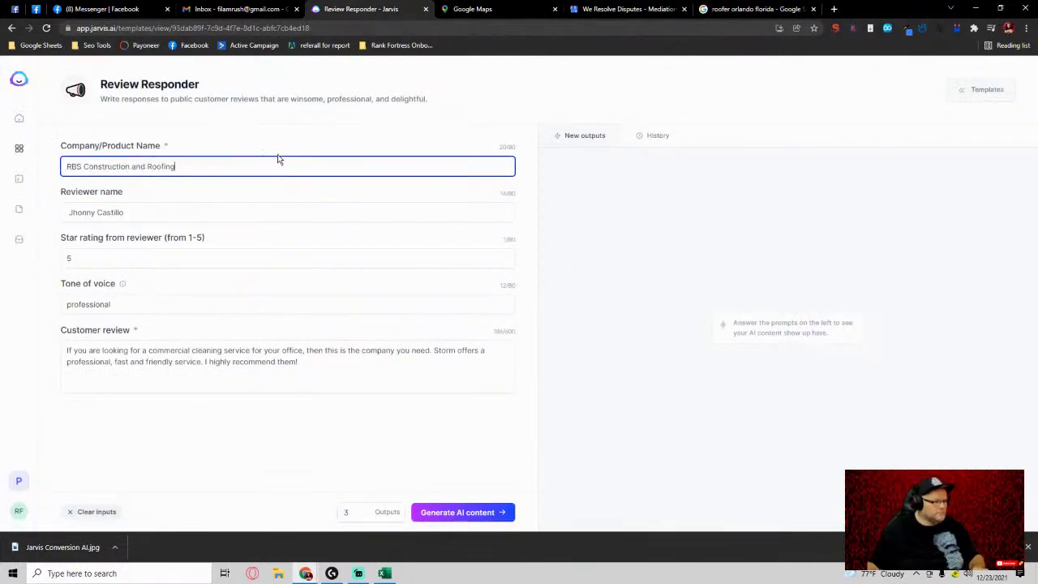
Copy the first Google reviewer's name into the Reviewer name field.
click(750, 10)
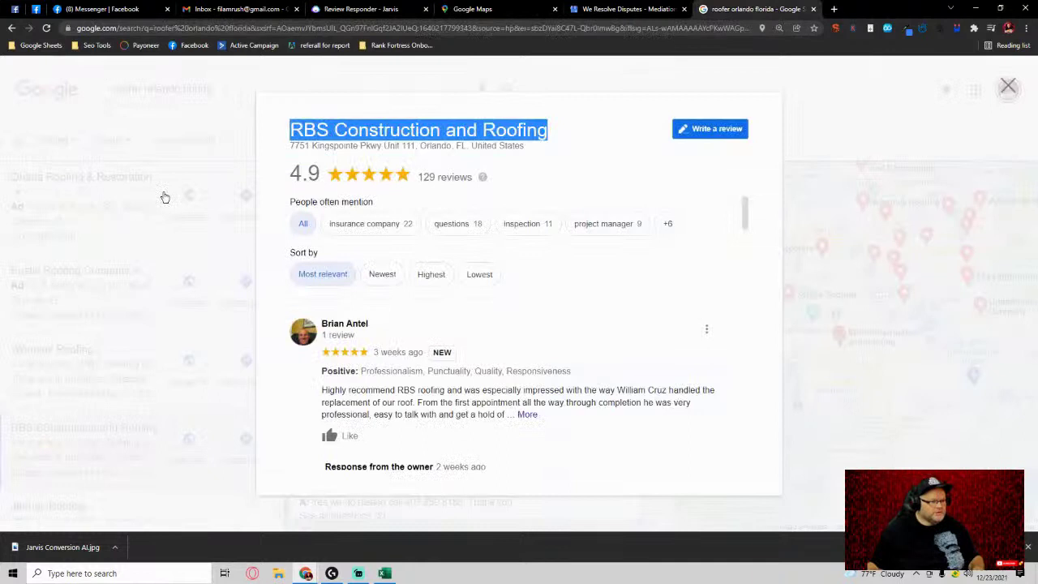
scroll(378, 268, down, 2)
drag(378, 217, 320, 218)
key(ctrl+c)
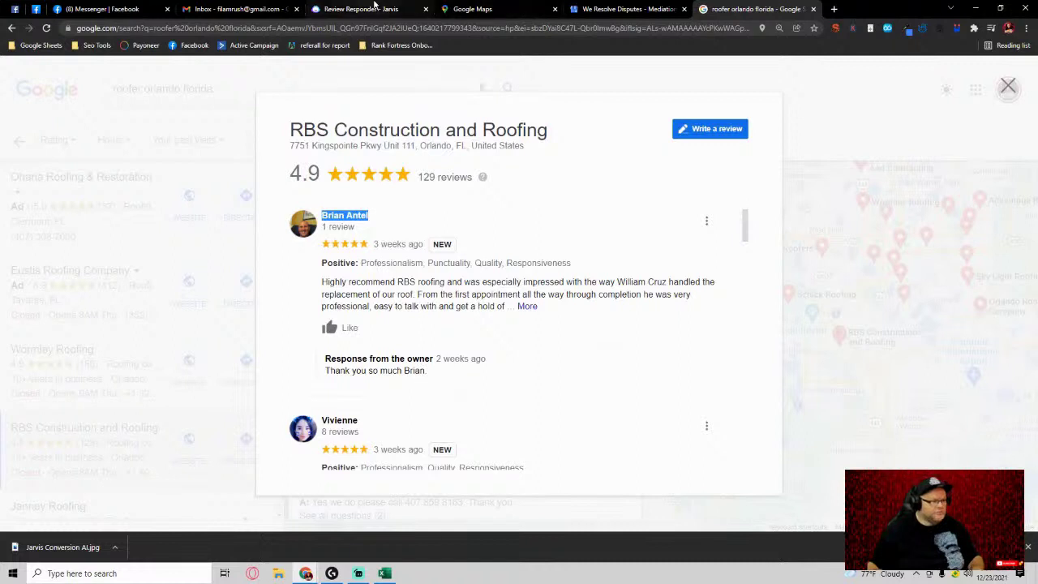
drag(361, 9, 638, 8)
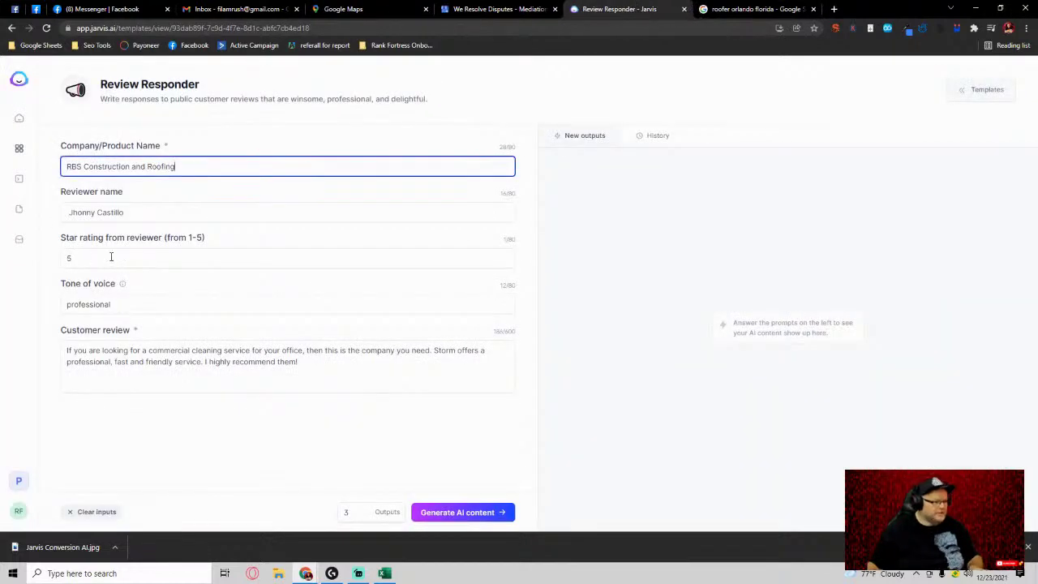
triple_click(142, 211)
key(ctrl+v)
click(739, 8)
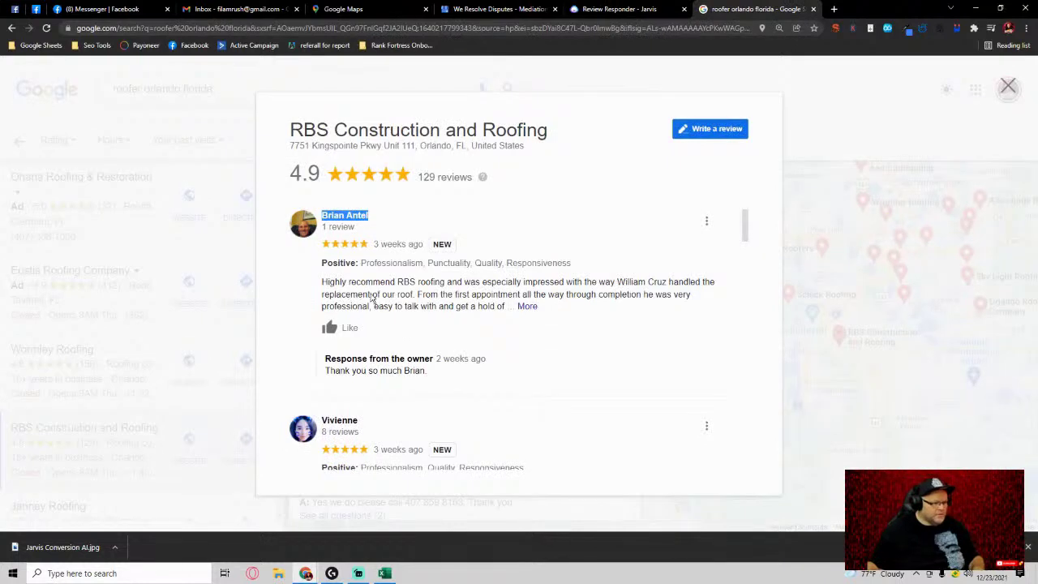
Paste the first RBS review into the Customer review box and generate three AI replies.
click(528, 306)
triple_click(454, 307)
key(ctrl+c)
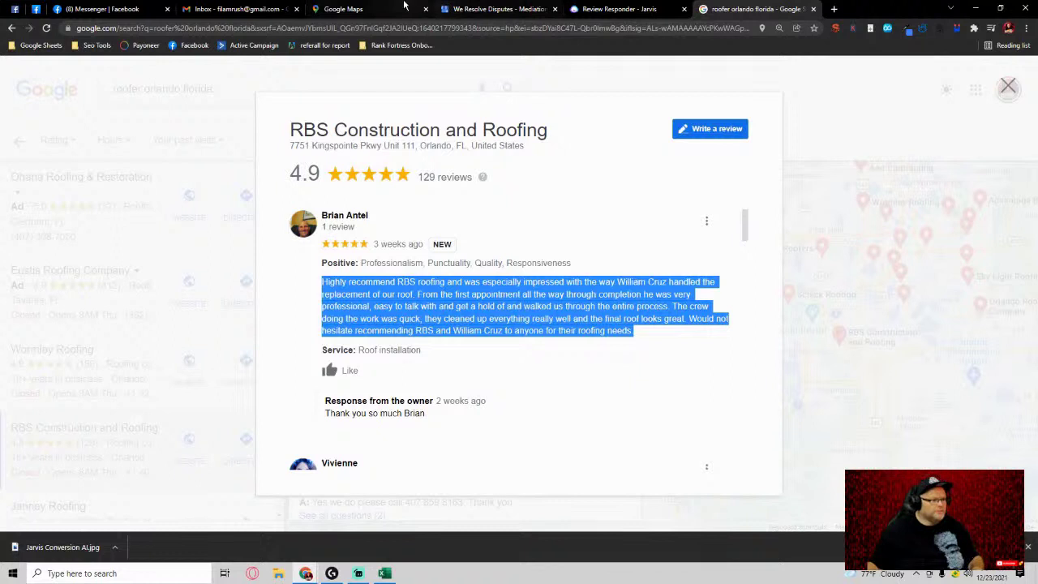
click(619, 9)
triple_click(168, 359)
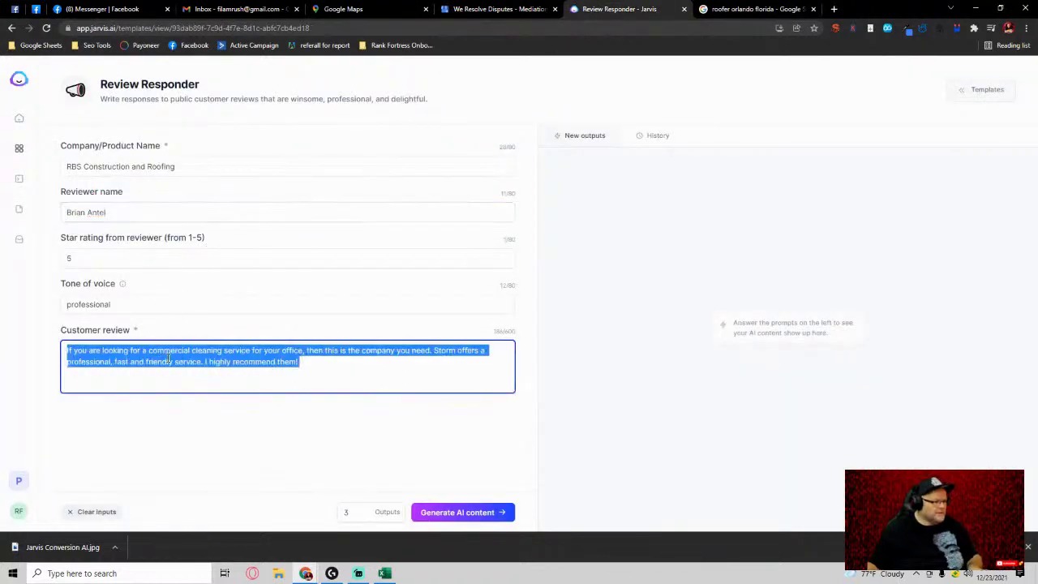
key(ctrl+v)
click(440, 508)
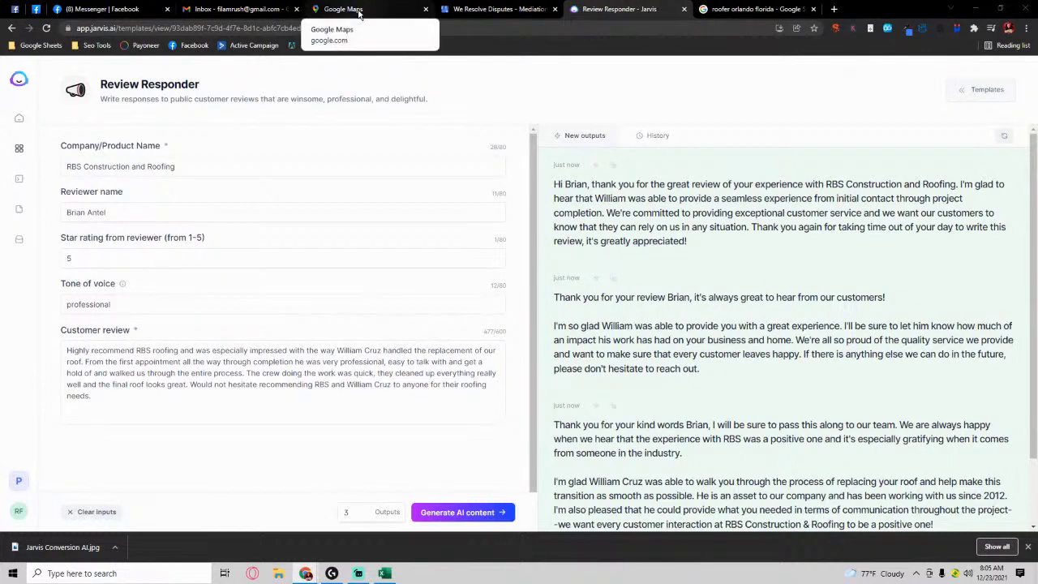
Compare the owner's brief reply on Google with the generated Review Responder drafts.
click(767, 12)
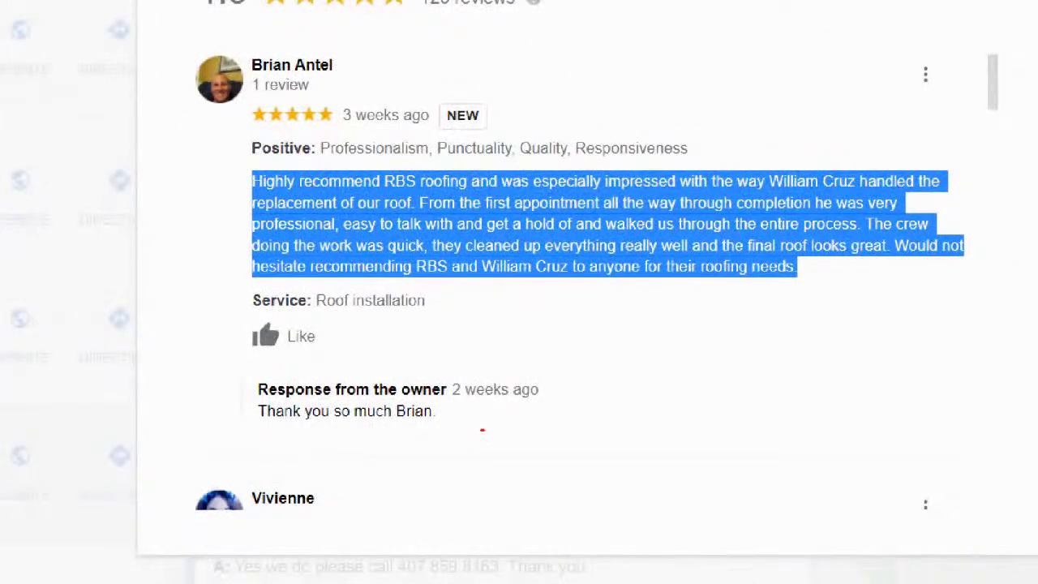
mouse_move(482, 431)
mouse_down()
mouse_move(430, 379)
mouse_move(409, 425)
mouse_up()
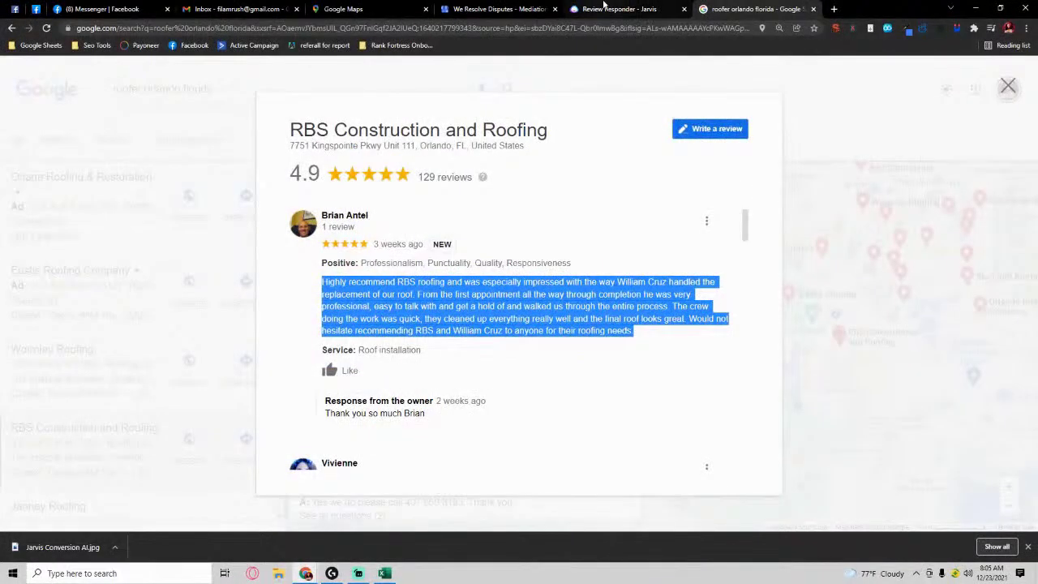
click(601, 7)
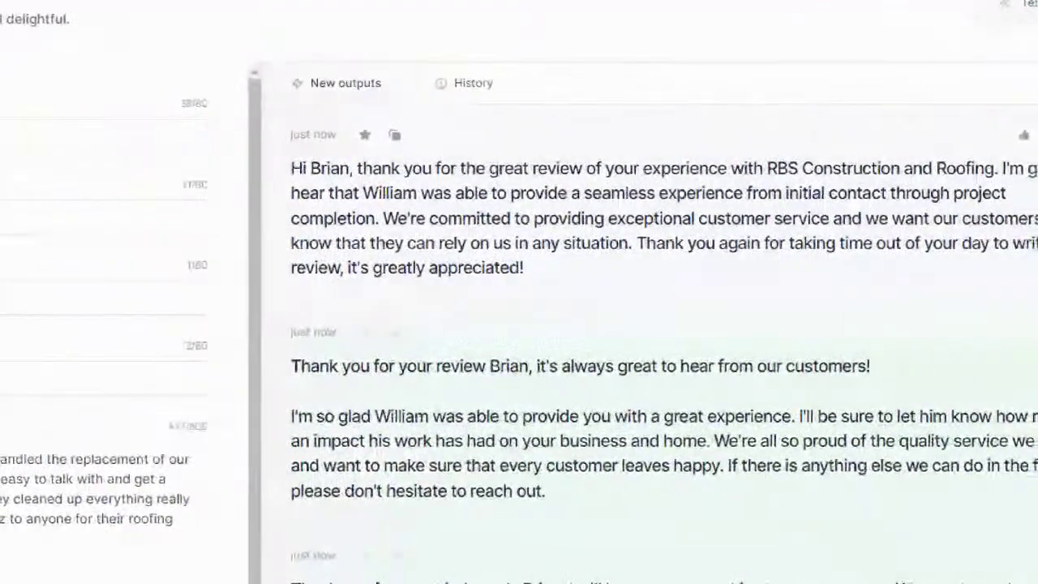
mouse_move(158, 126)
mouse_down()
mouse_move(232, 287)
mouse_move(965, 293)
mouse_move(948, 146)
mouse_move(122, 155)
mouse_up()
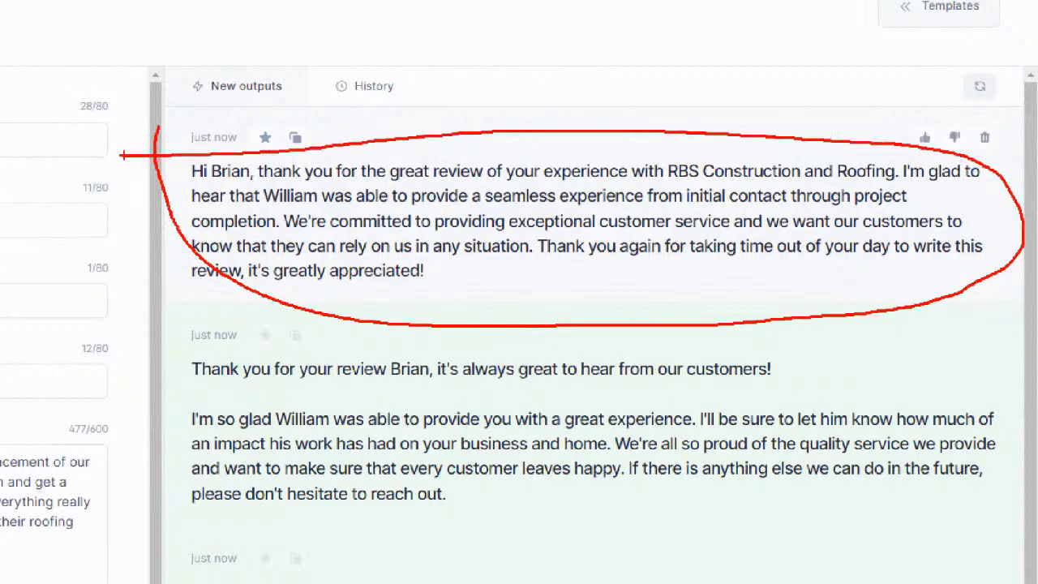
key(Escape)
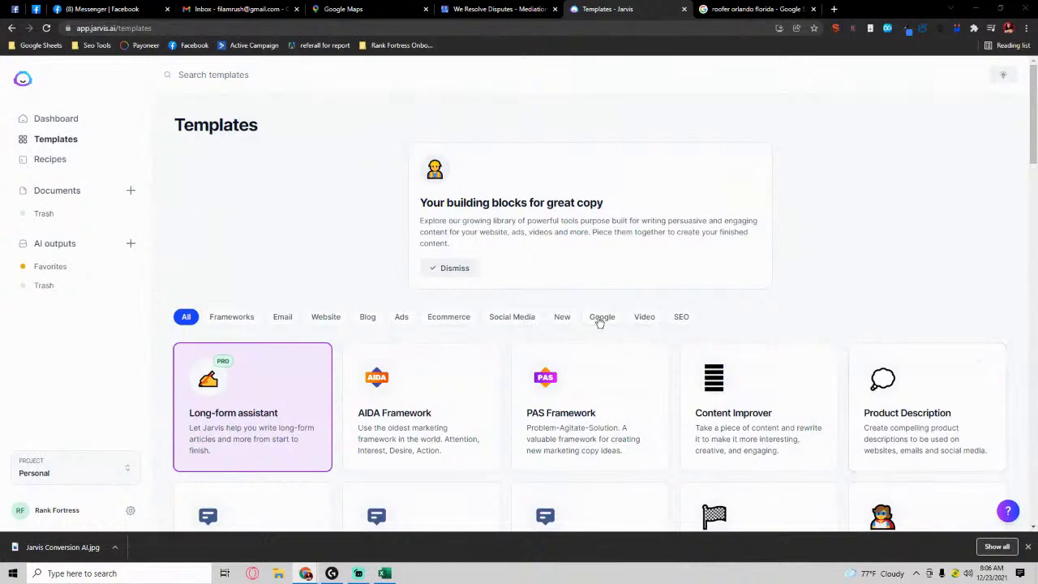
Filter the templates to Google, browse the cards, and bring up the business profile reviews.
click(601, 318)
scroll(747, 304, down, 2)
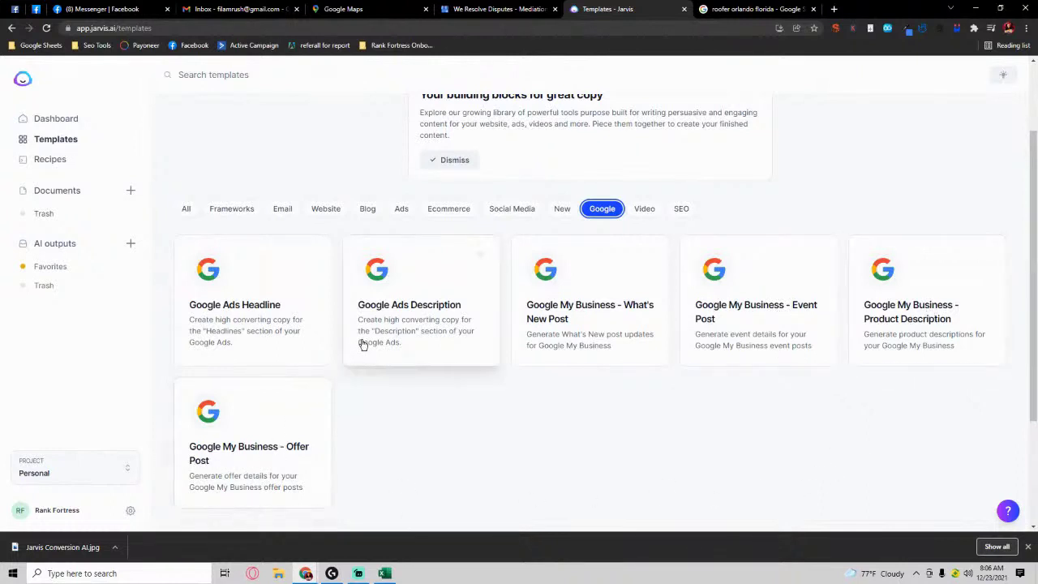
click(518, 8)
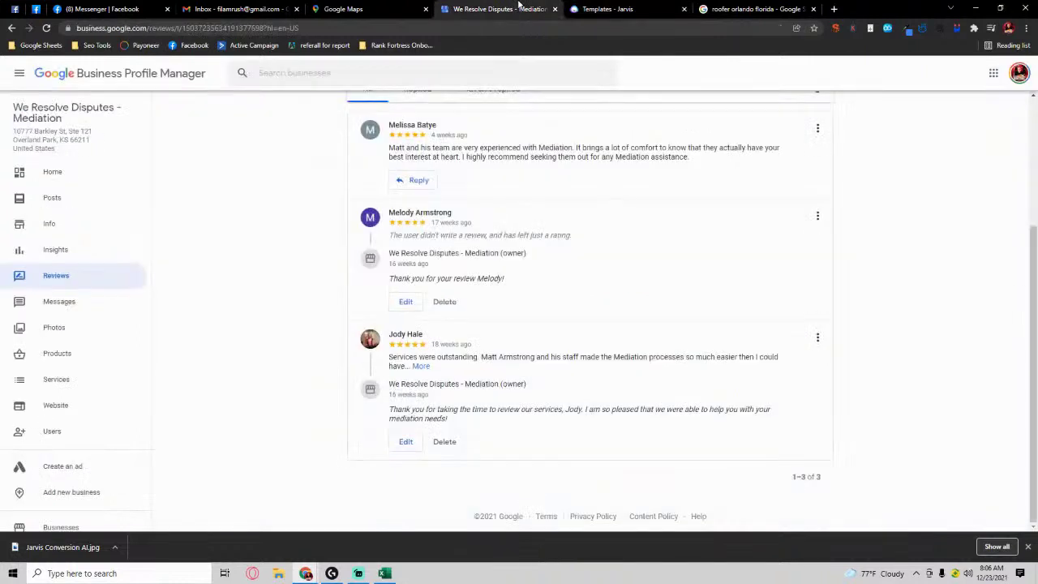
Inspect the Business Profile's Add update form, its description box and optional button choices.
click(10, 28)
click(11, 27)
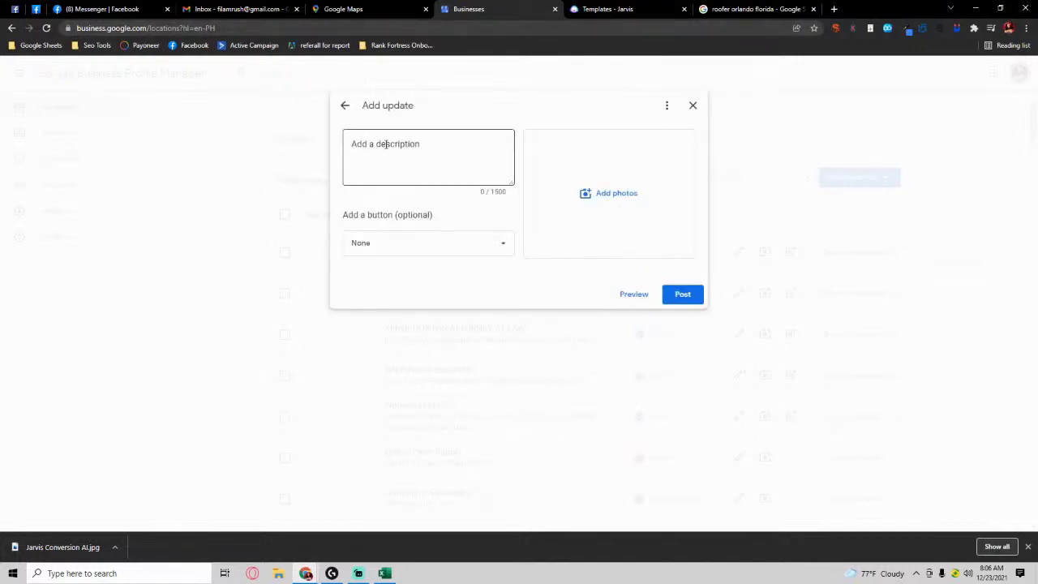
click(386, 143)
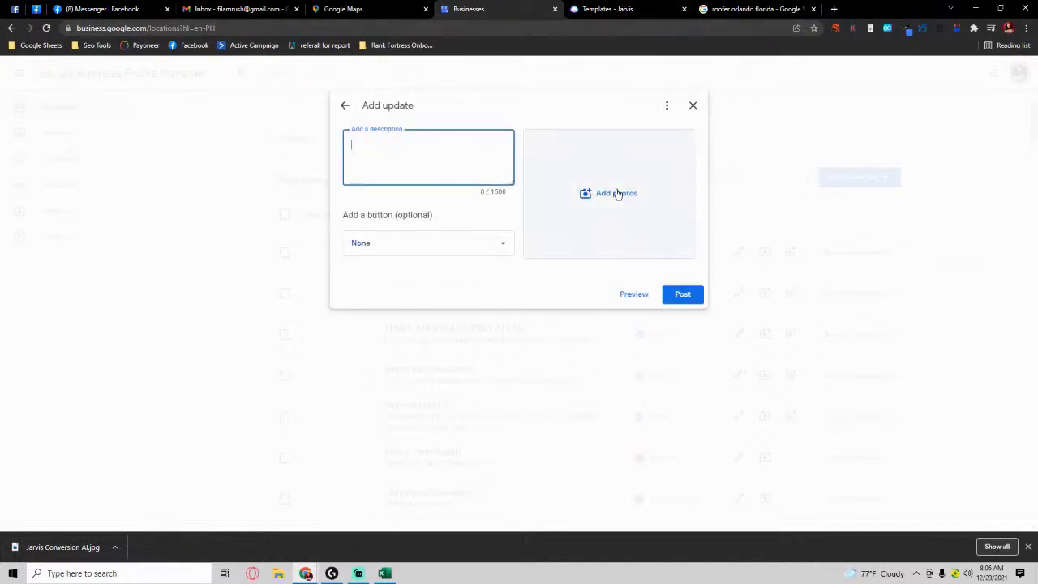
click(493, 241)
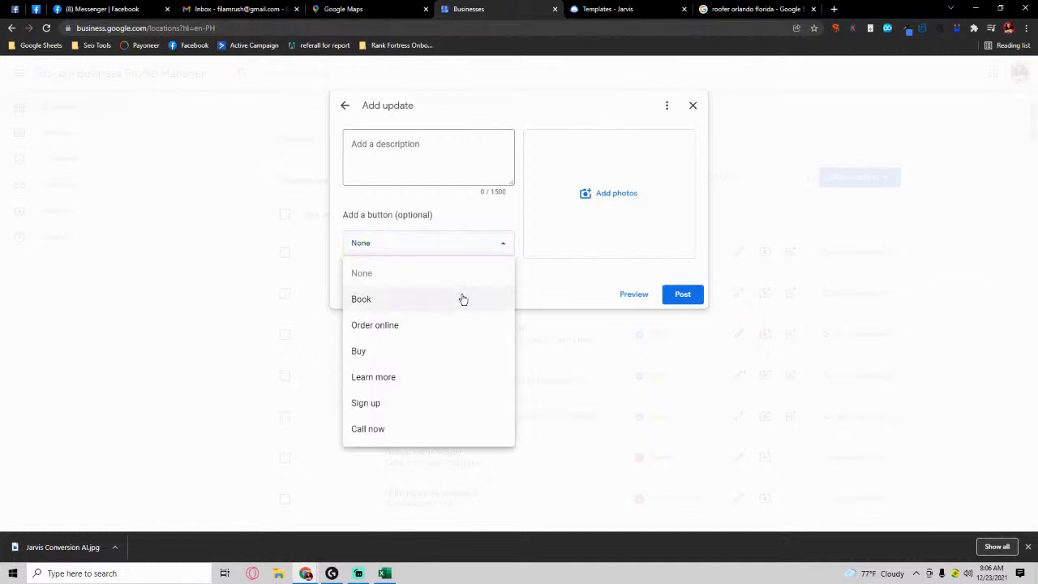
click(634, 8)
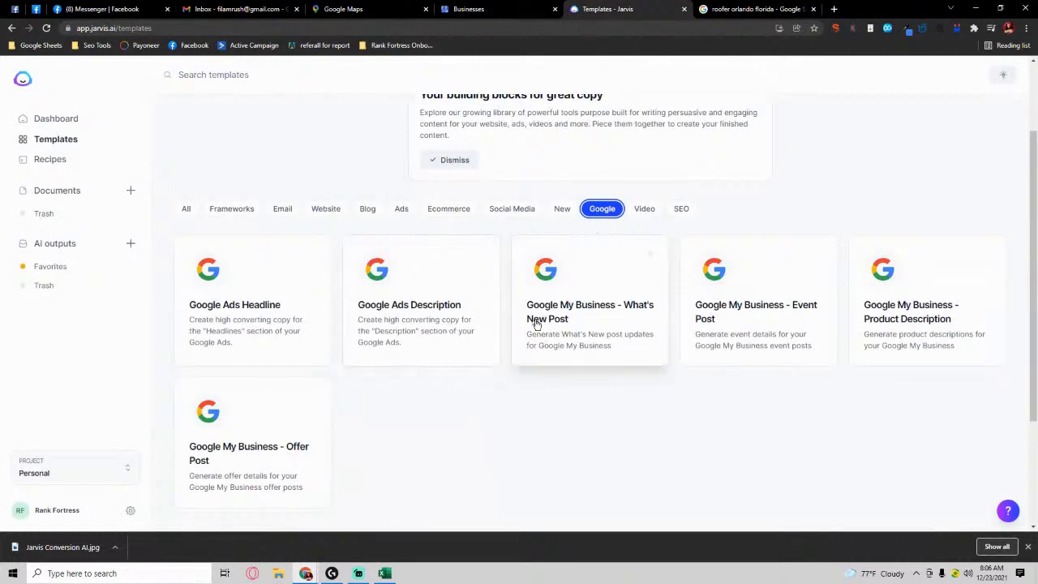
Open the What's New Post template and paste 'Construction and Roofing' as the business update.
click(593, 361)
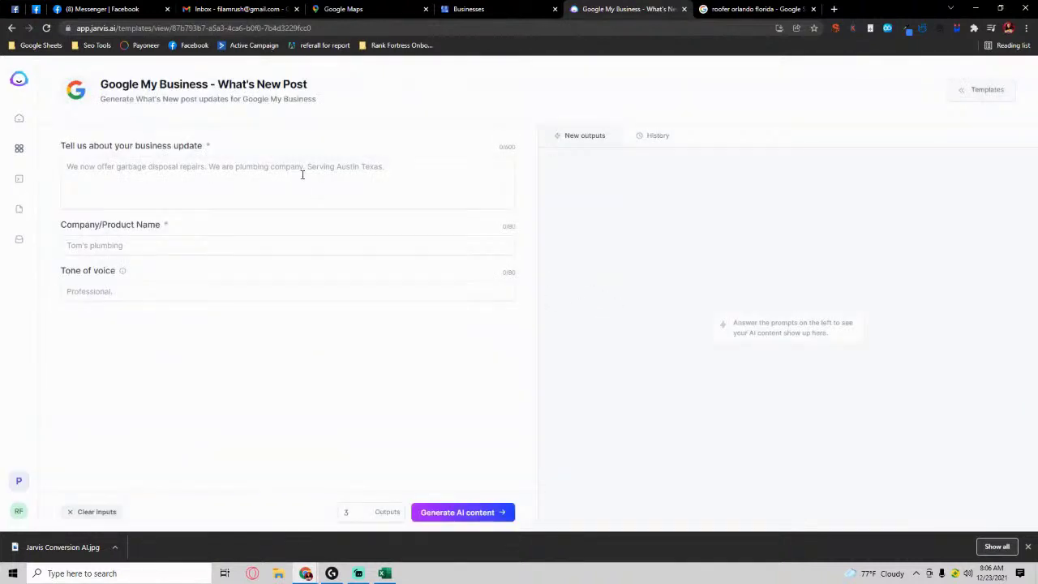
click(716, 6)
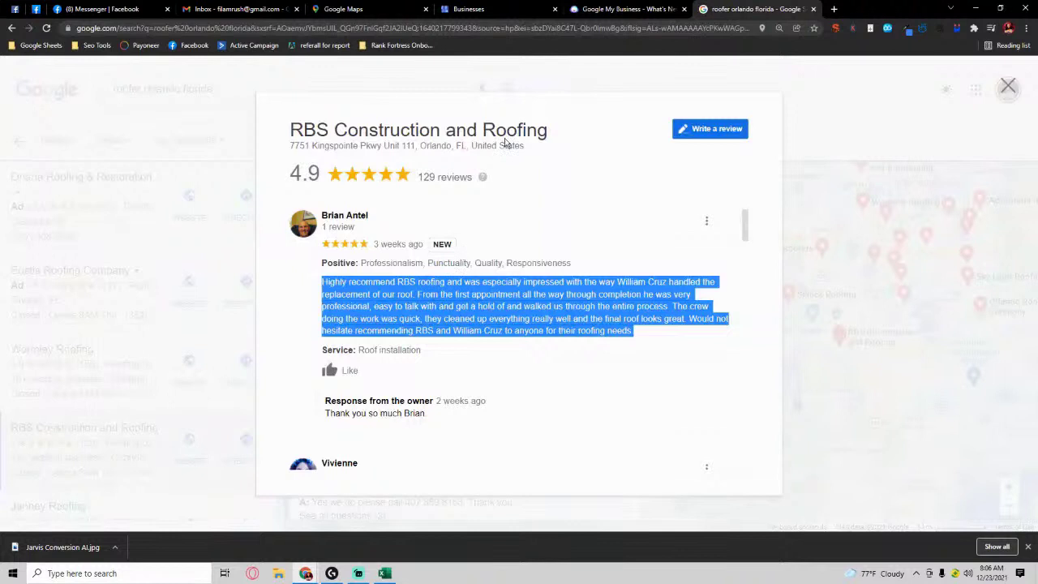
drag(558, 131, 339, 130)
key(ctrl+c)
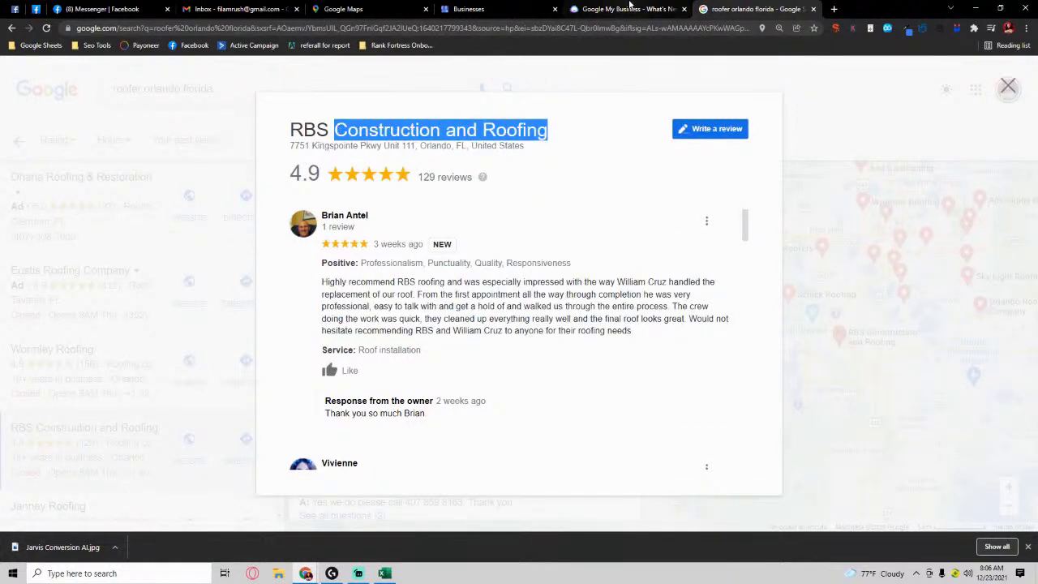
click(601, 6)
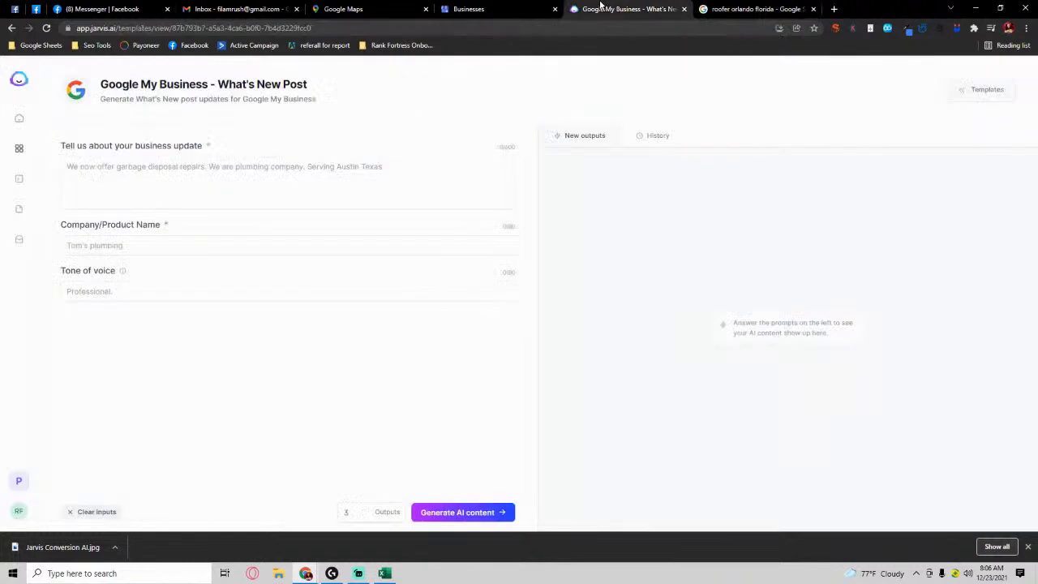
click(172, 179)
key(ctrl+v)
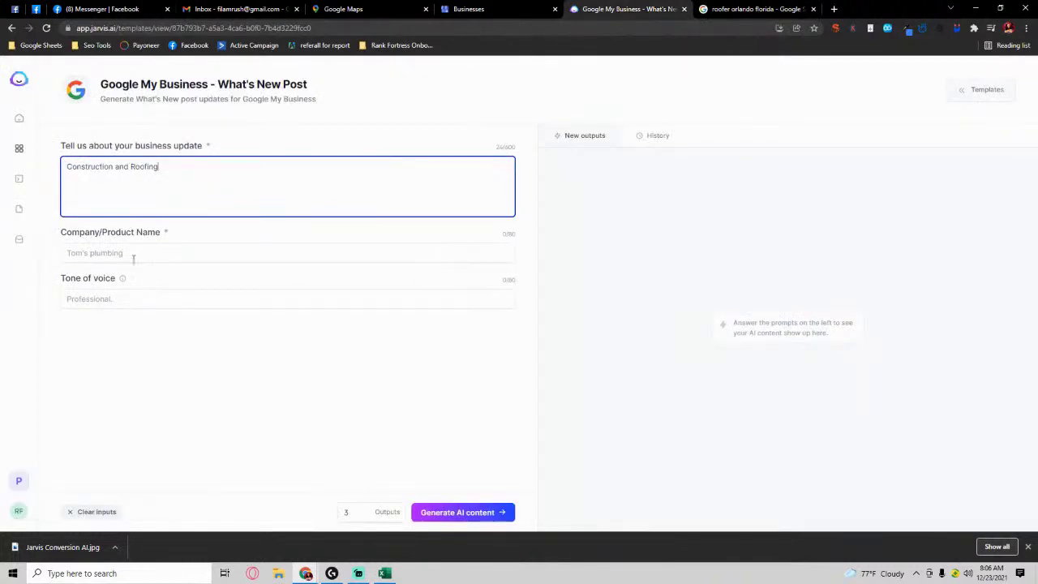
Paste 'RBS Construction and Roofing' into the Company/Product Name field.
click(724, 7)
triple_click(400, 128)
key(ctrl+c)
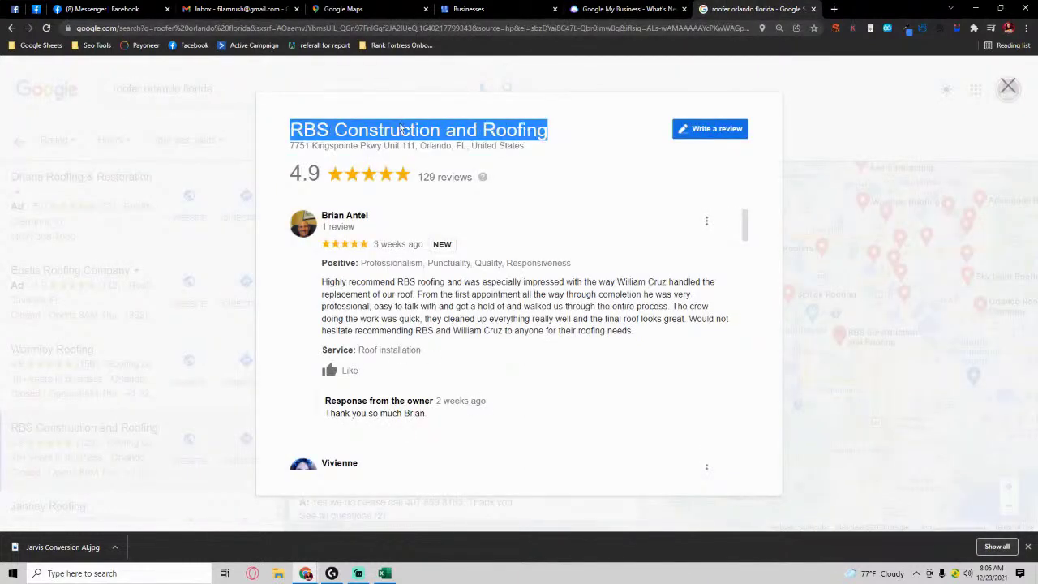
click(624, 9)
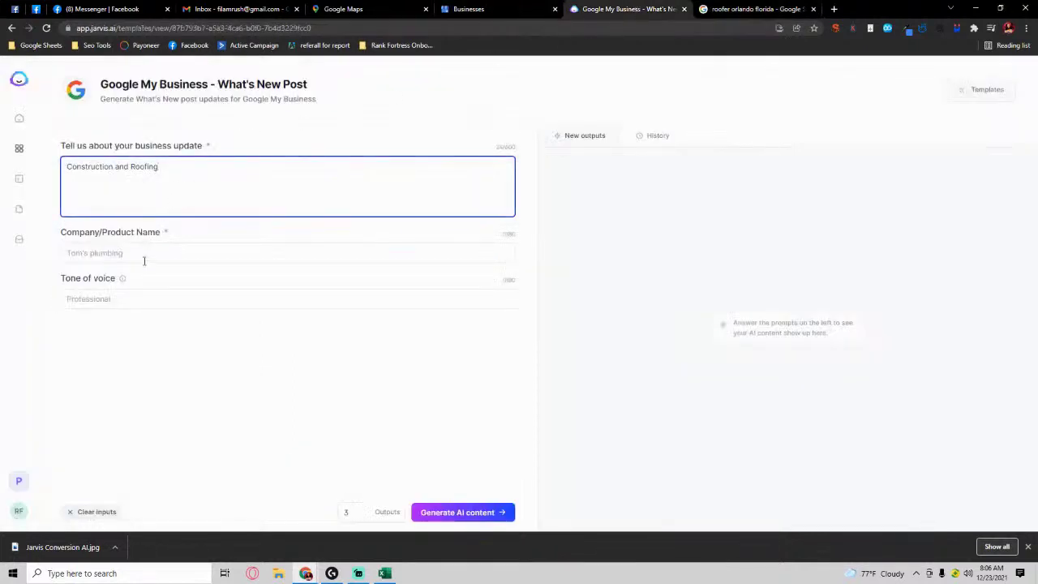
click(144, 256)
key(ctrl+v)
Generate What's New Post drafts for RBS Construction and Roofing.
click(445, 511)
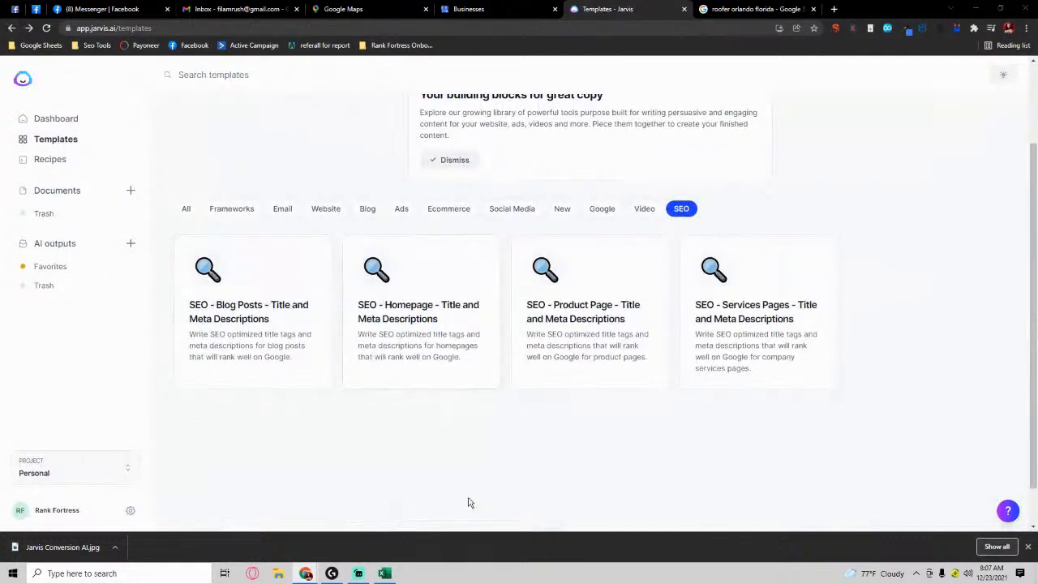
In SEO - Services Pages for Tunnera Real Estate, change the keyword to 'Real Estate Agency Near Me' and generate titles and meta descriptions.
click(769, 315)
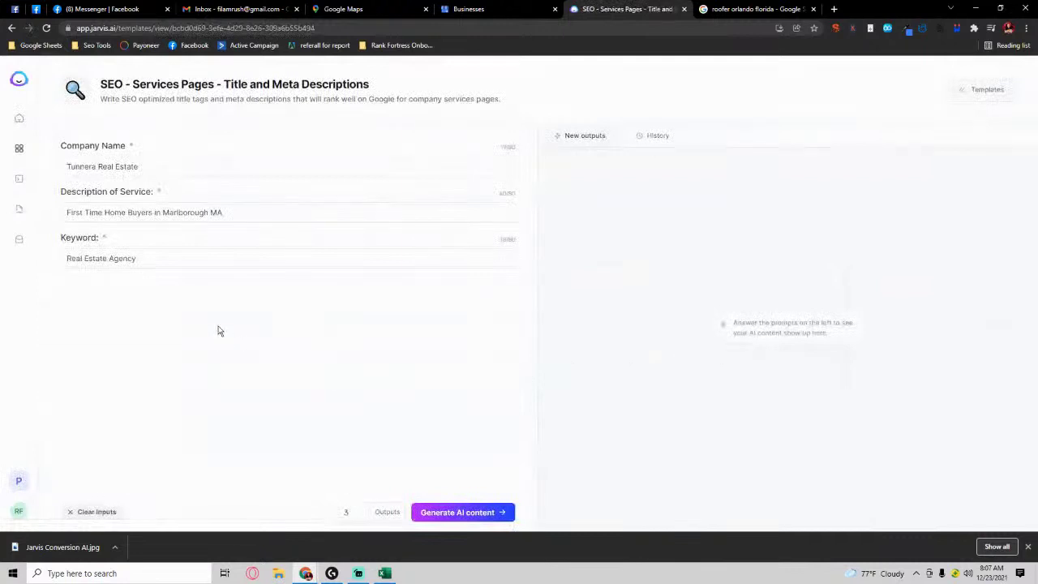
click(448, 509)
click(137, 213)
drag(83, 212, 308, 215)
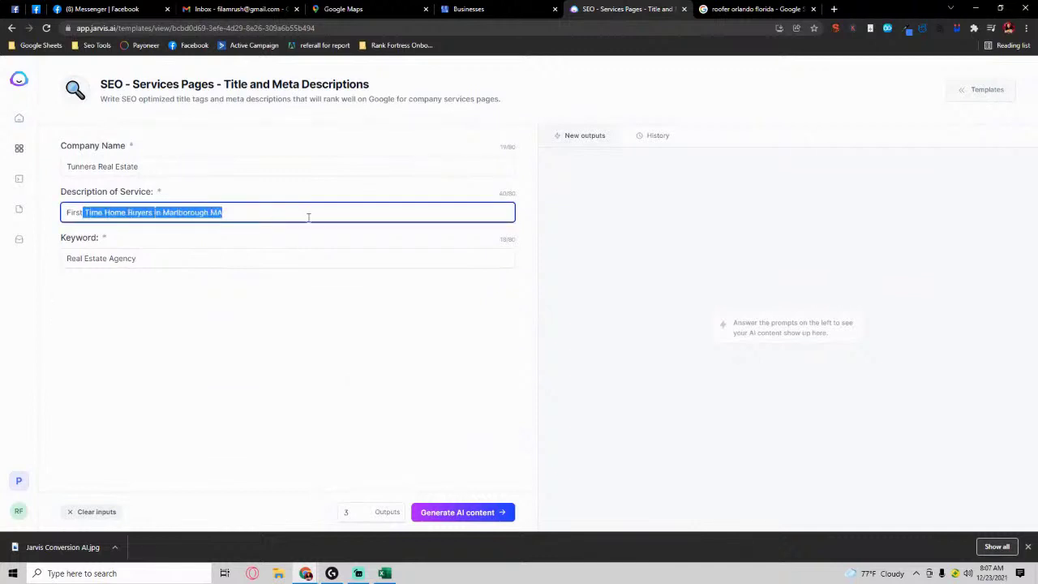
drag(76, 258, 209, 261)
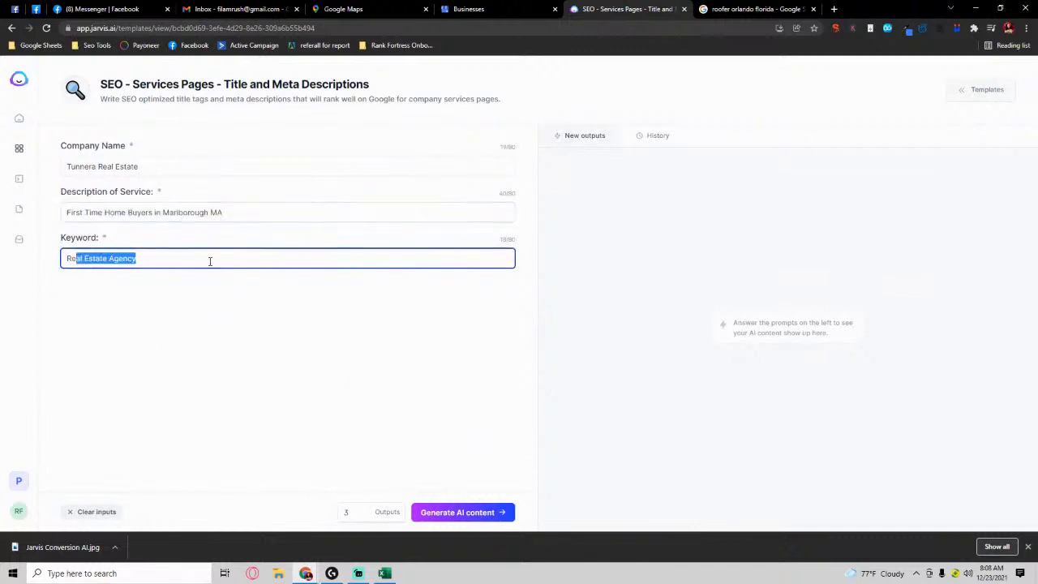
click(162, 263)
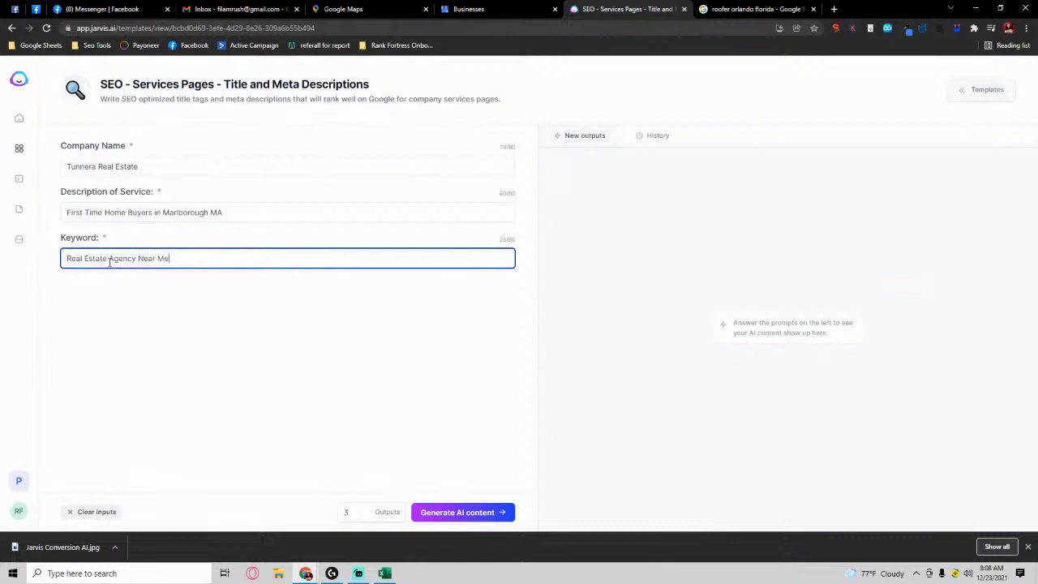
click(452, 519)
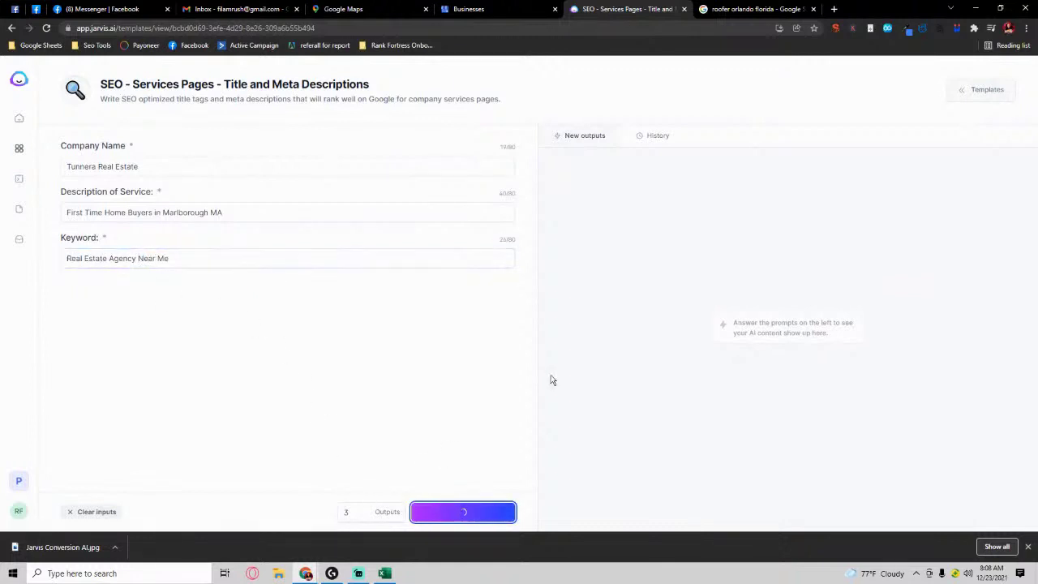